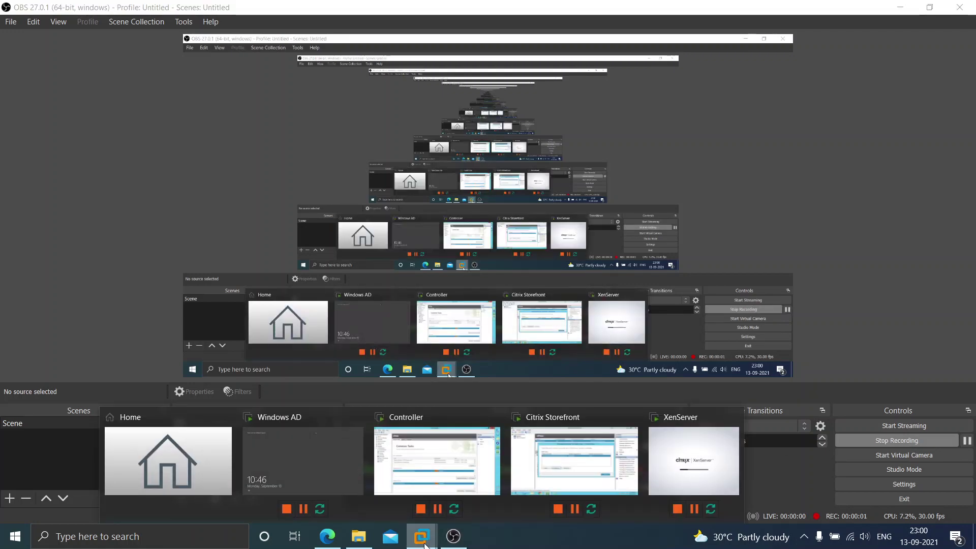
Switch to the StoreFront server desktop to reach Virtual Store's Receiver for Web sites list.
{"action": "left_click", "coordinate": [556, 486]}
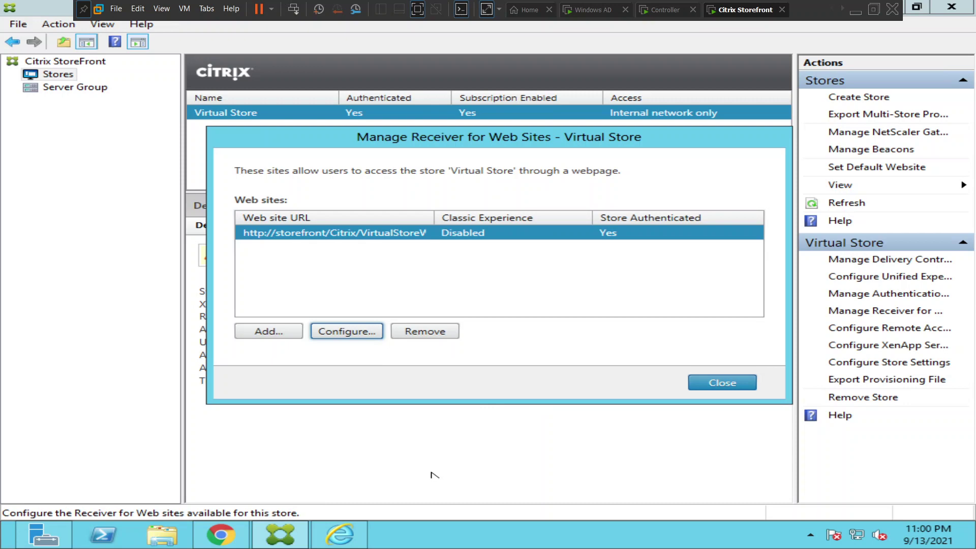
{"action": "left_click", "coordinate": [349, 540]}
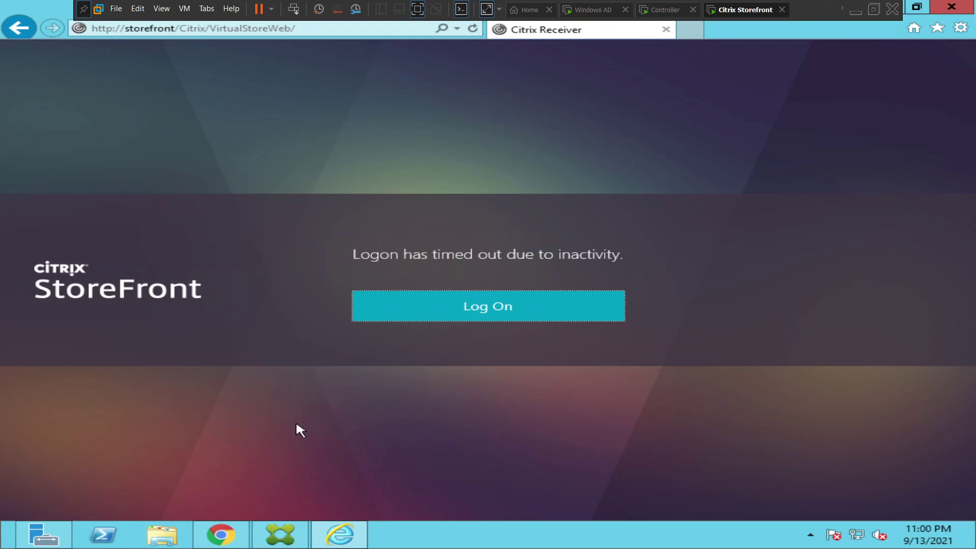
{"action": "left_click", "coordinate": [302, 540]}
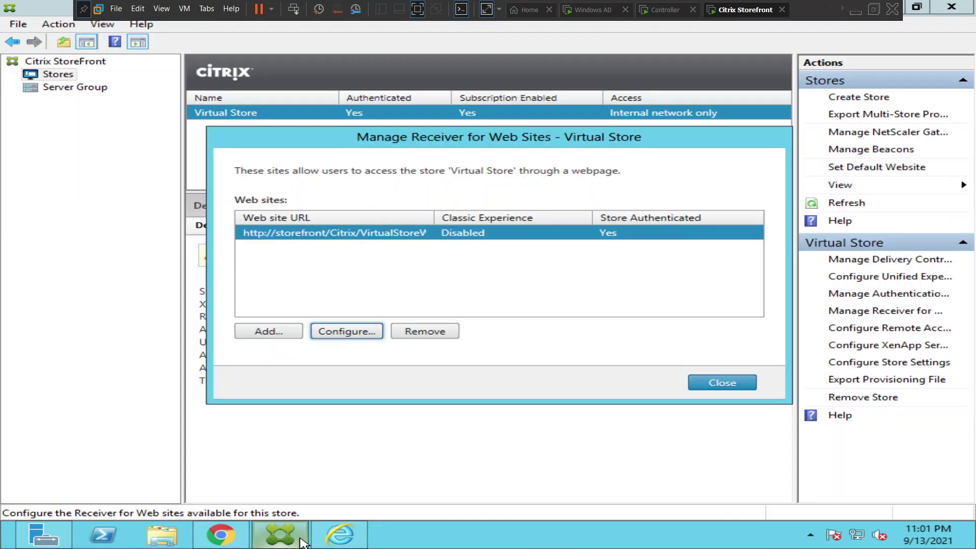
Open the Configure settings for the /Citrix/VirtualStoreWeb site.
{"action": "left_click", "coordinate": [362, 338]}
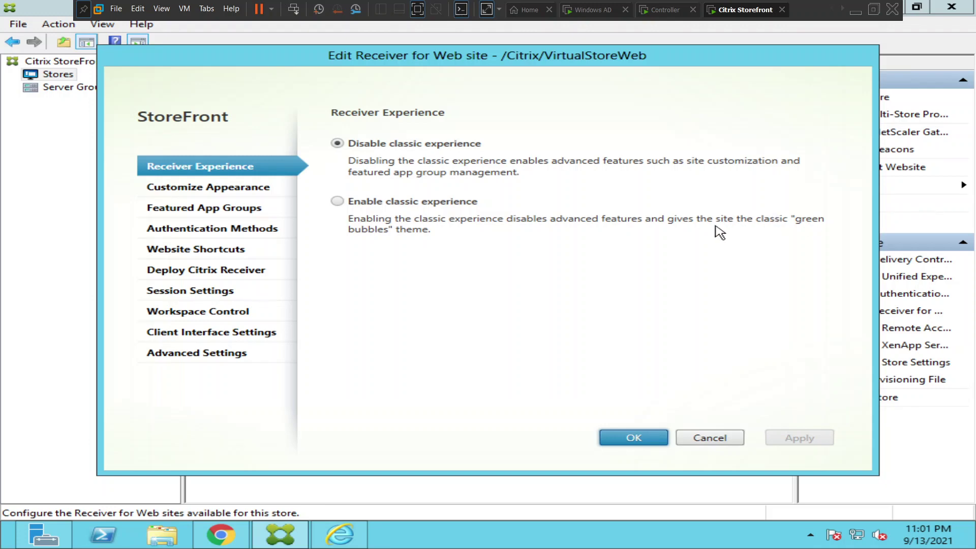
Enable classic experience for /Citrix/VirtualStoreWeb, apply it, and close both dialogs.
{"action": "left_click", "coordinate": [337, 203]}
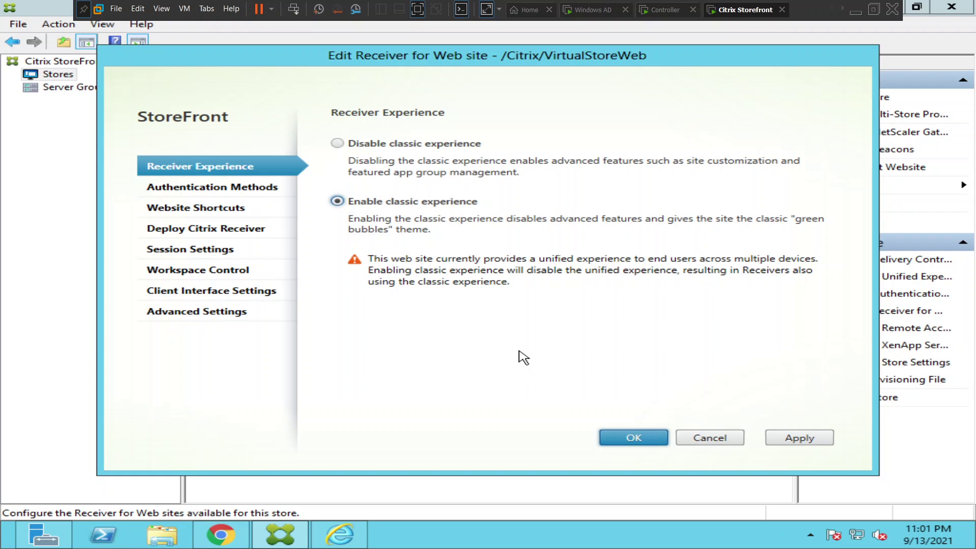
{"action": "left_click", "coordinate": [812, 437]}
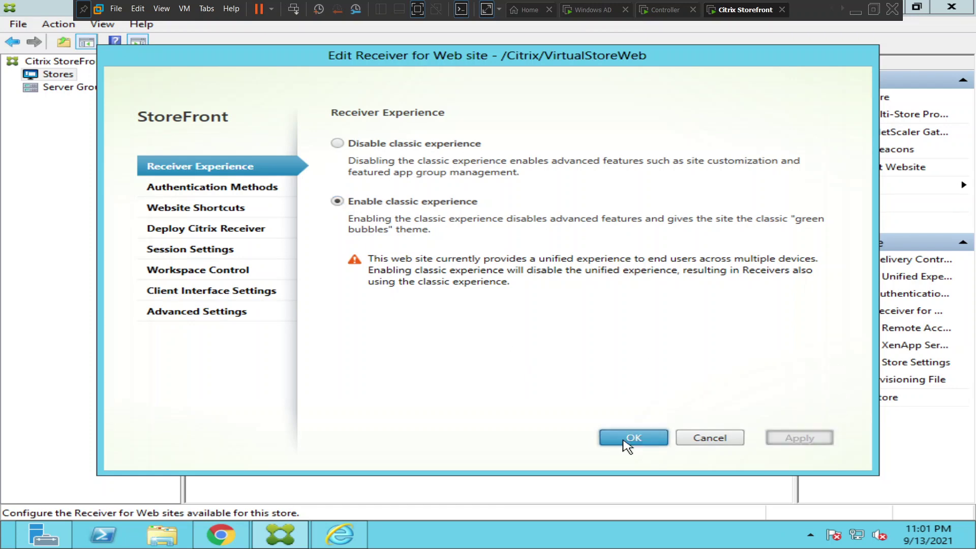
{"action": "left_click", "coordinate": [633, 438]}
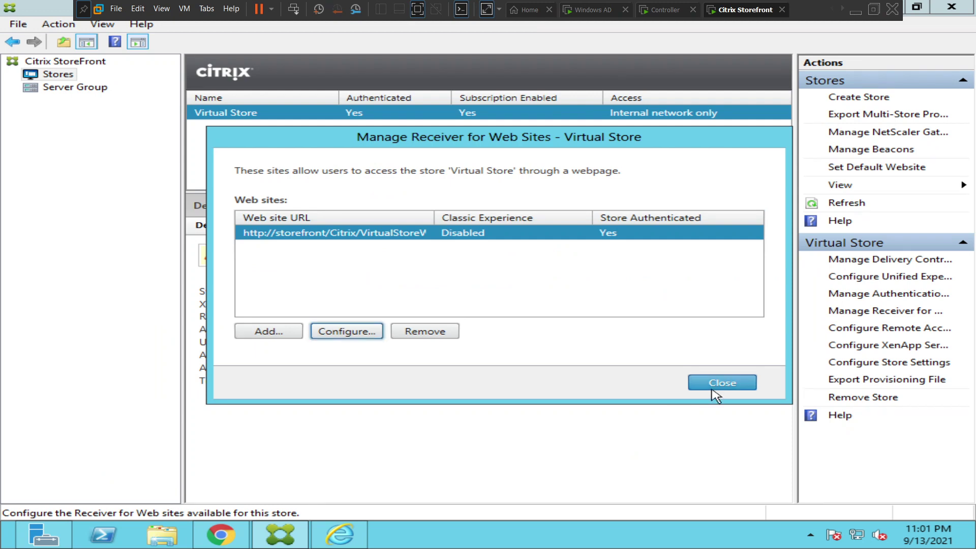
{"action": "left_click", "coordinate": [717, 389]}
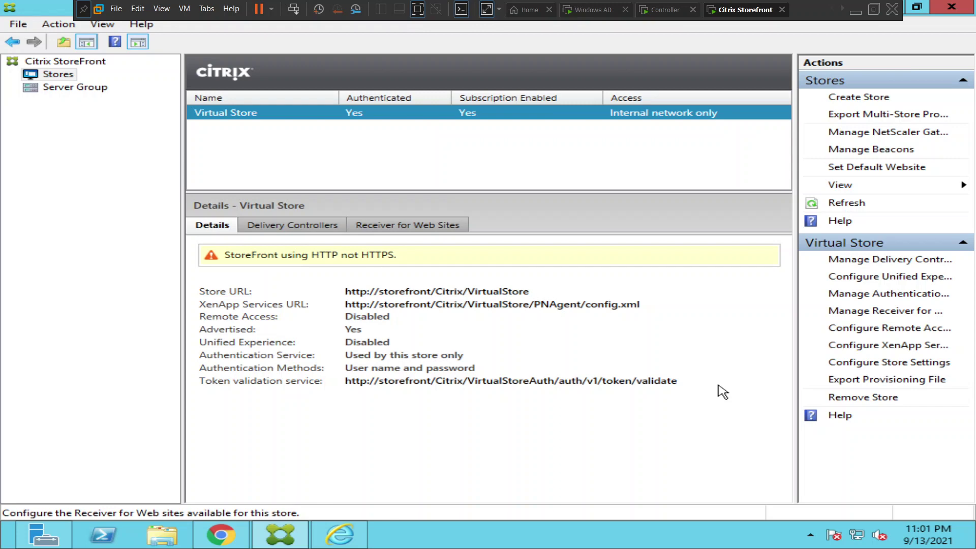
Refresh the StoreFront console's store list to update Virtual Store details.
{"action": "left_click", "coordinate": [854, 208]}
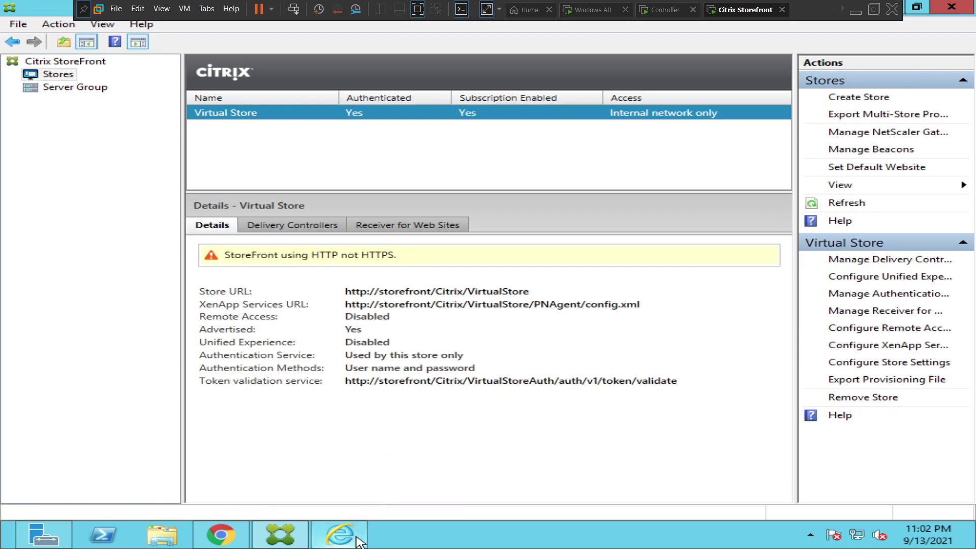
Reload /Citrix/VirtualStoreWeb in Internet Explorer to show the classic green logon page.
{"action": "left_click", "coordinate": [341, 535]}
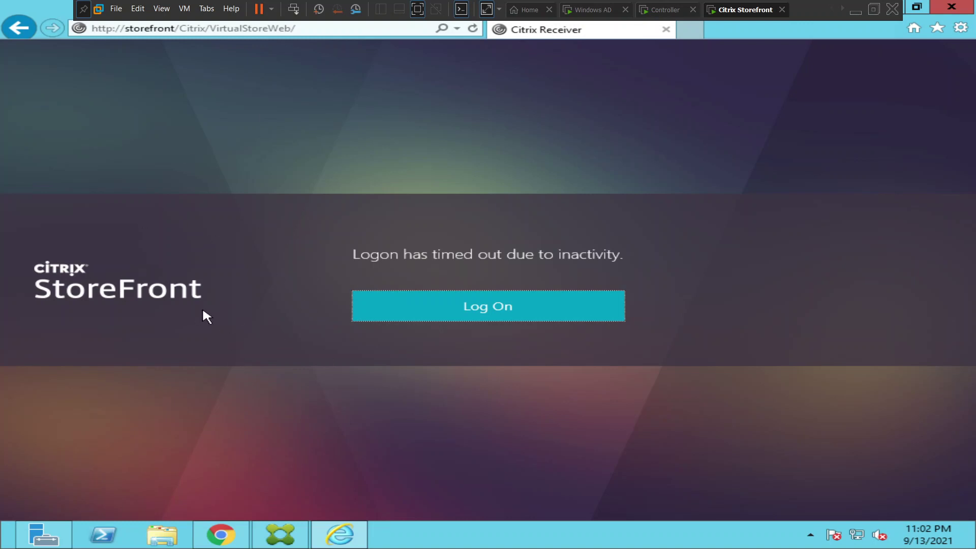
{"action": "left_click", "coordinate": [351, 31]}
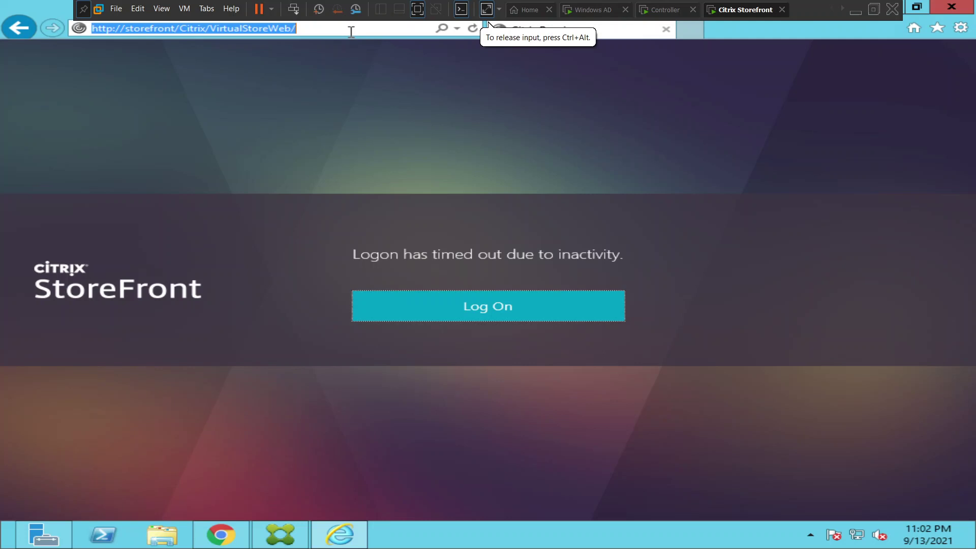
{"action": "key", "text": "Return"}
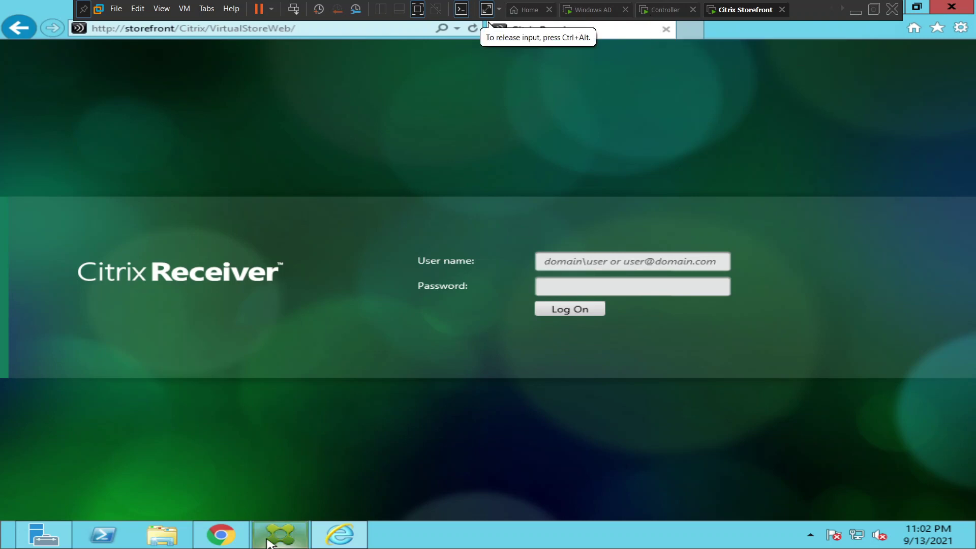
Return to the StoreFront console and reopen Virtual Store's Receiver for Web sites list.
{"action": "key", "text": "alt+Tab"}
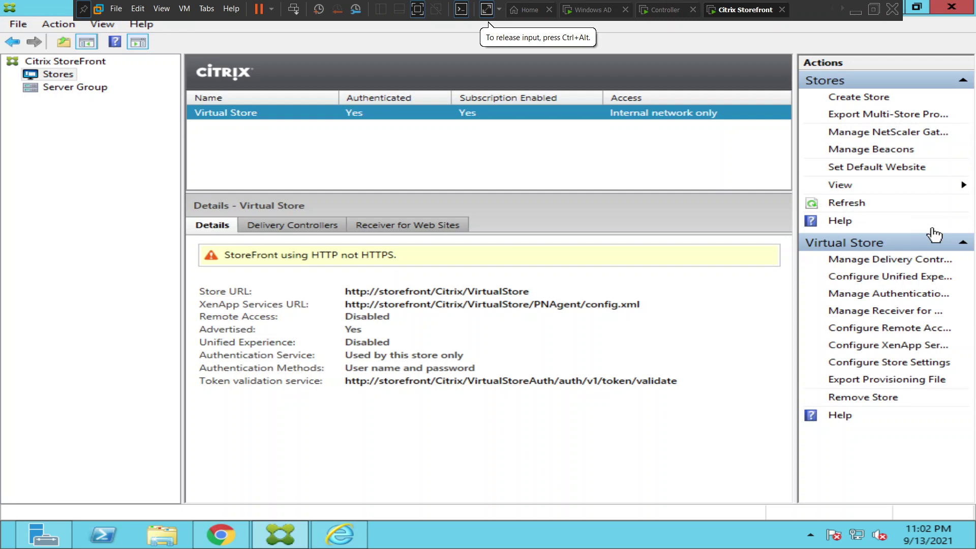
{"action": "left_click", "coordinate": [894, 314]}
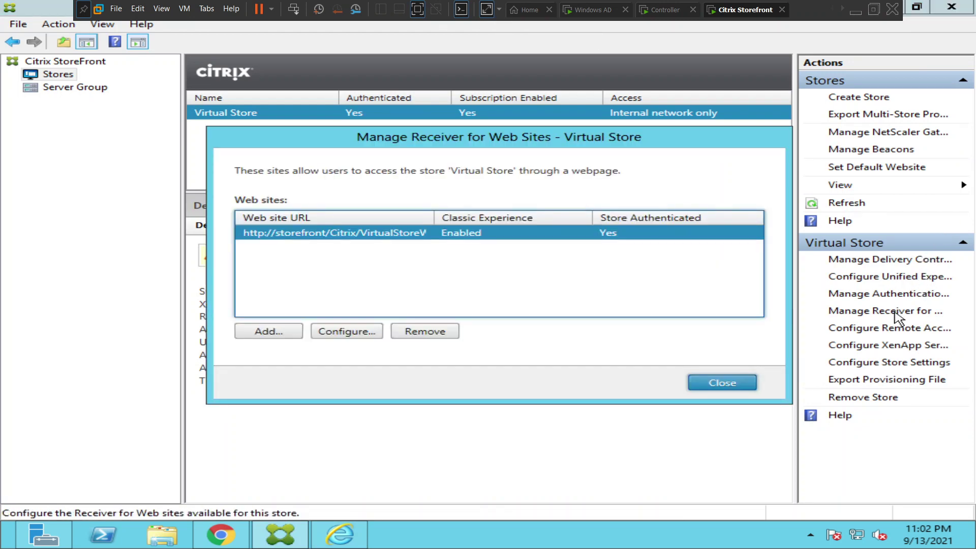